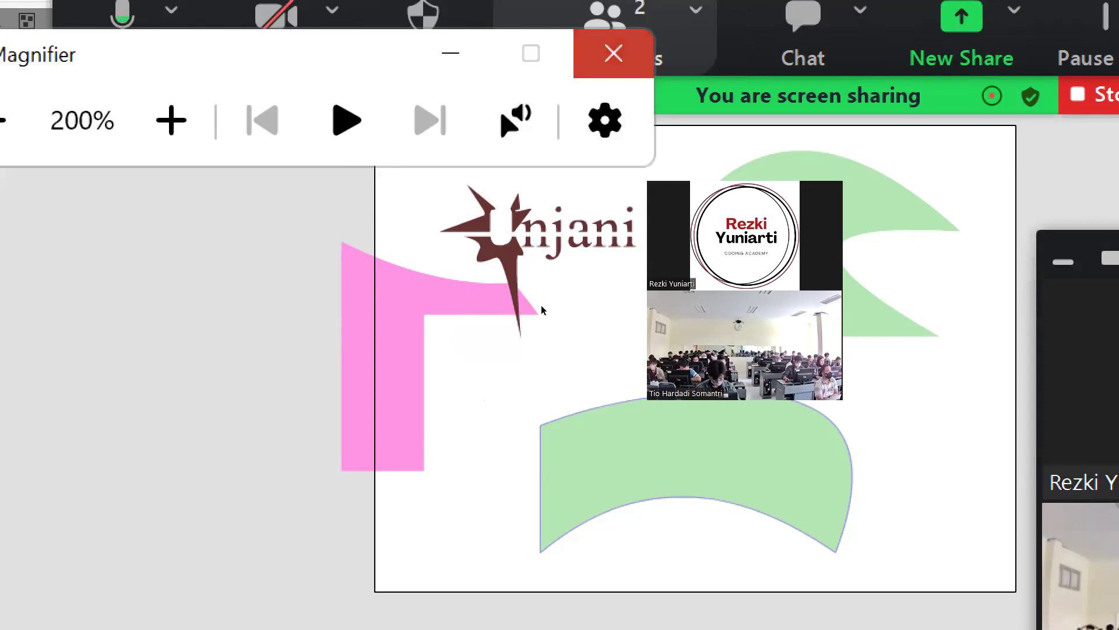
- Close the screen magnifier and draw a dark brown rectangle about 101 by 136 px in the middle of the stage
click(613, 54)
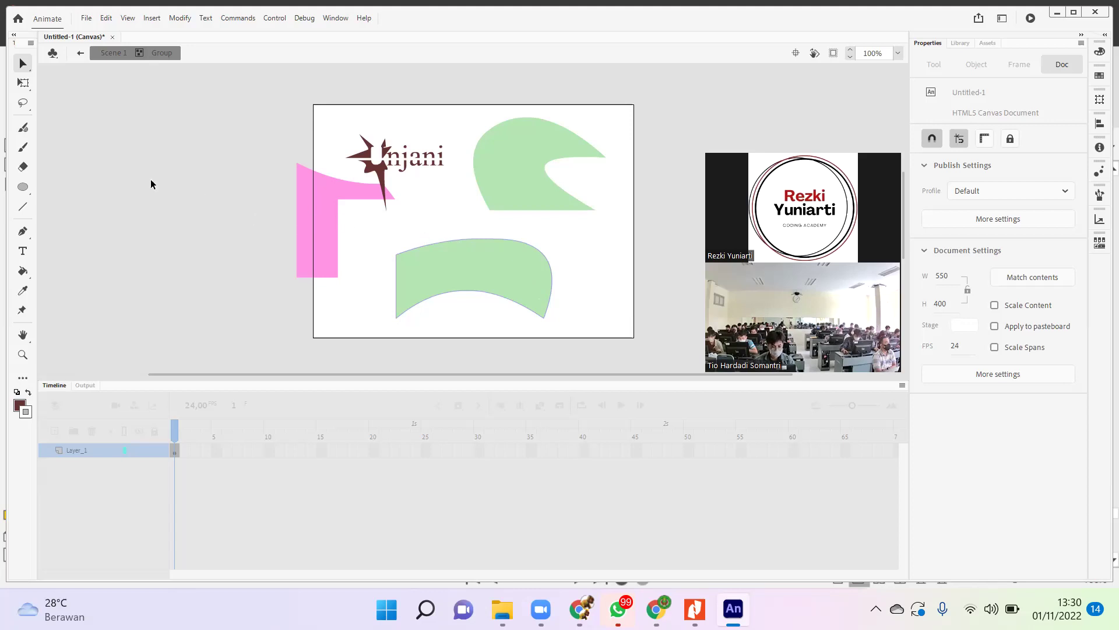
click(29, 189)
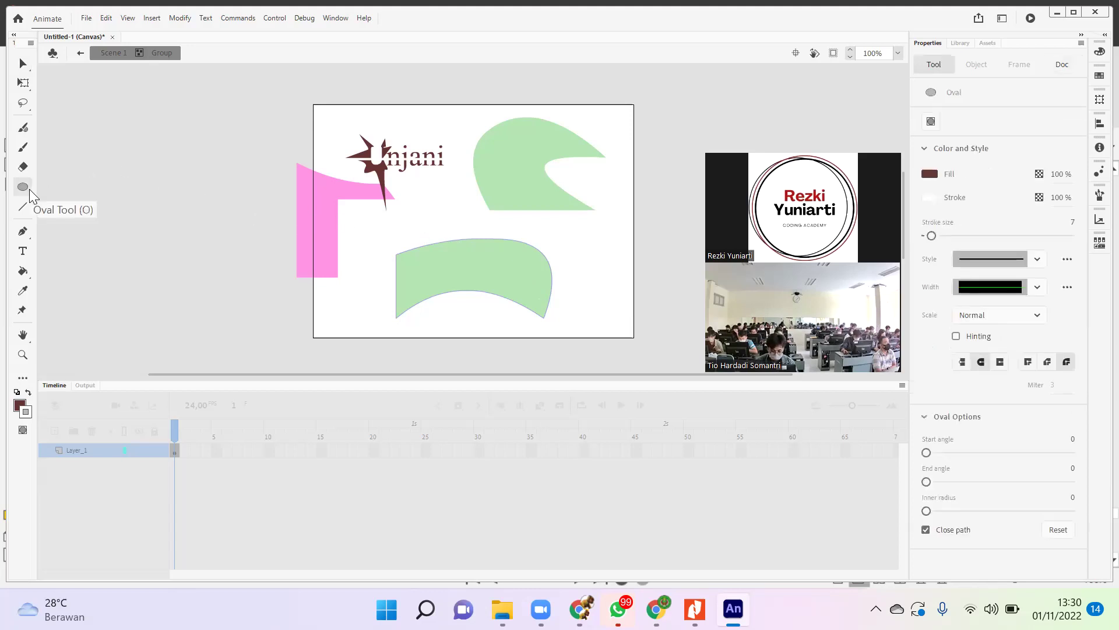
drag(22, 194, 63, 184)
key(r)
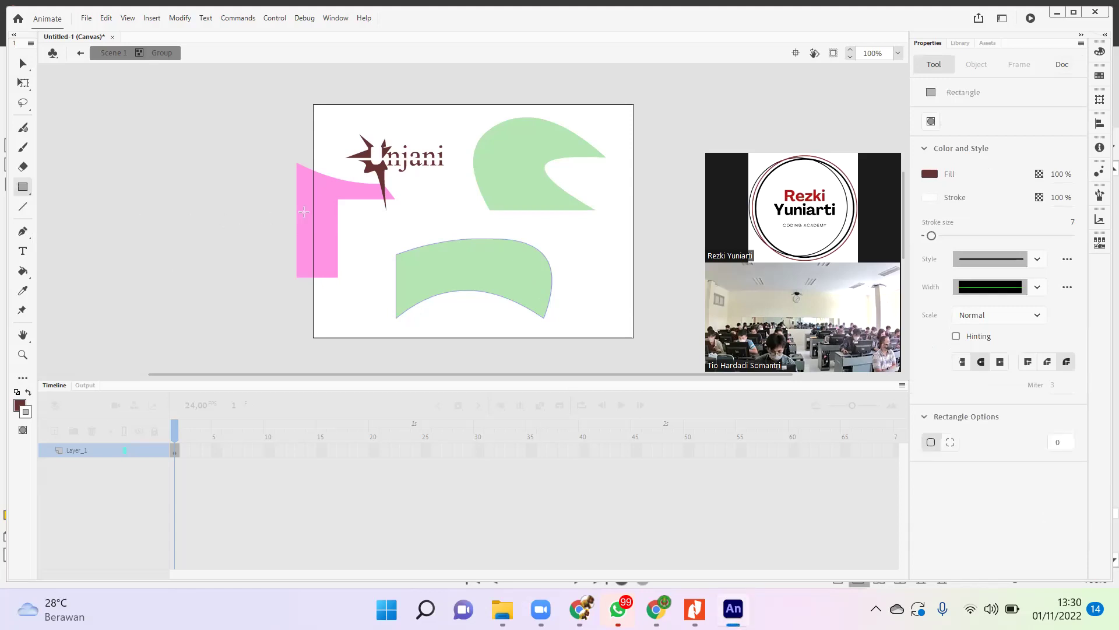
mouse_move(421, 194)
mouse_down()
mouse_move(469, 245)
mouse_move(472, 279)
mouse_move(477, 270)
mouse_up()
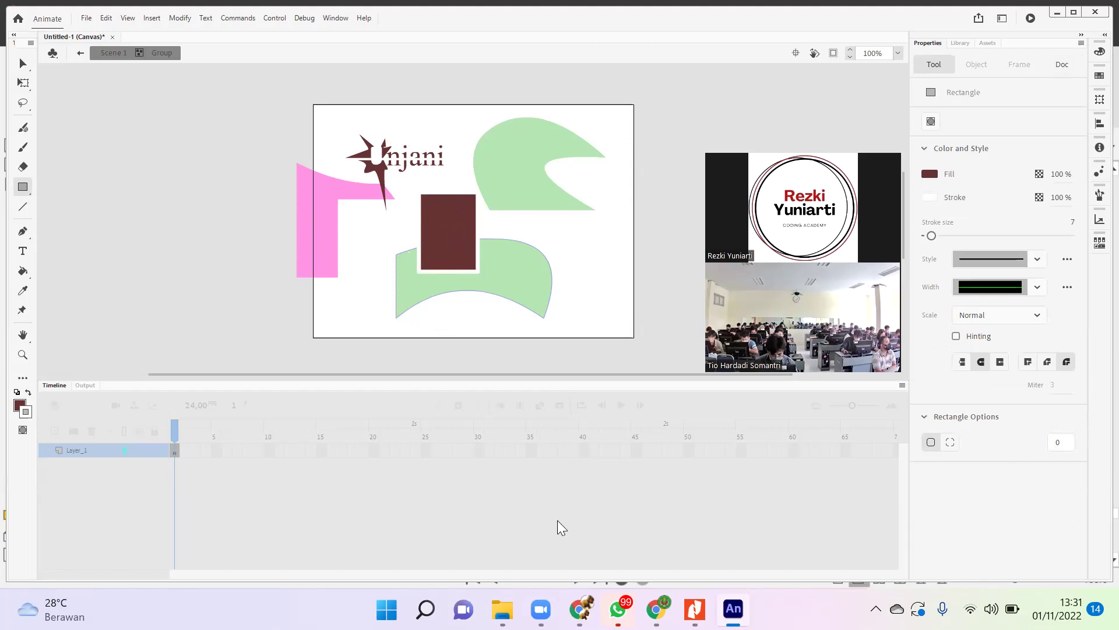
- Switch to Nitro Pro to consult the gradient transform instructions in Modul 3, and return to Animate
click(676, 519)
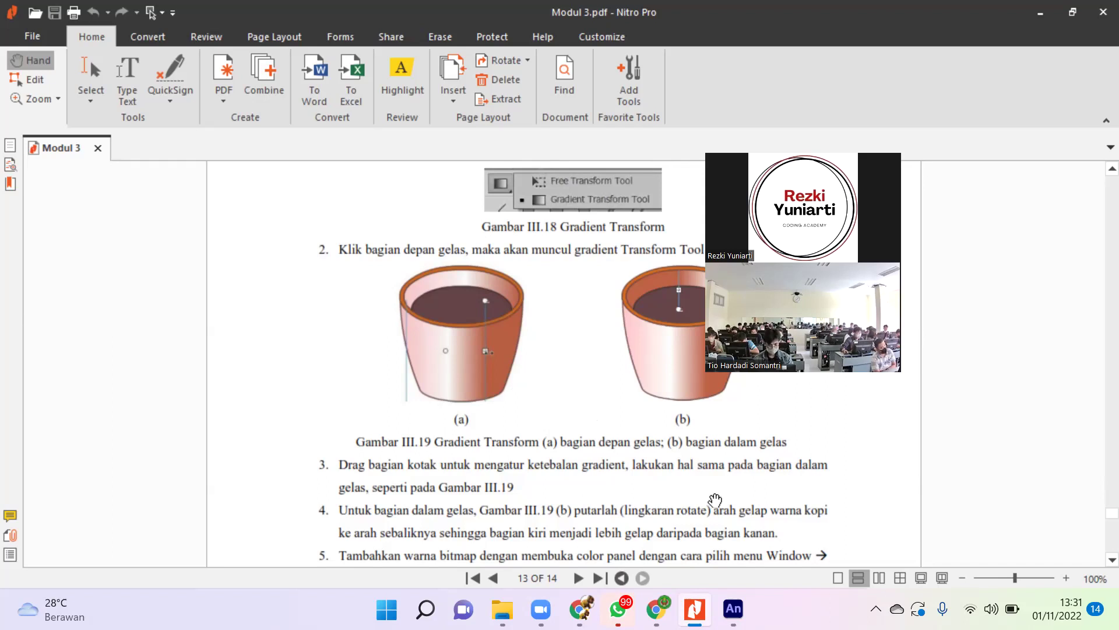
mouse_move(656, 607)
click(733, 608)
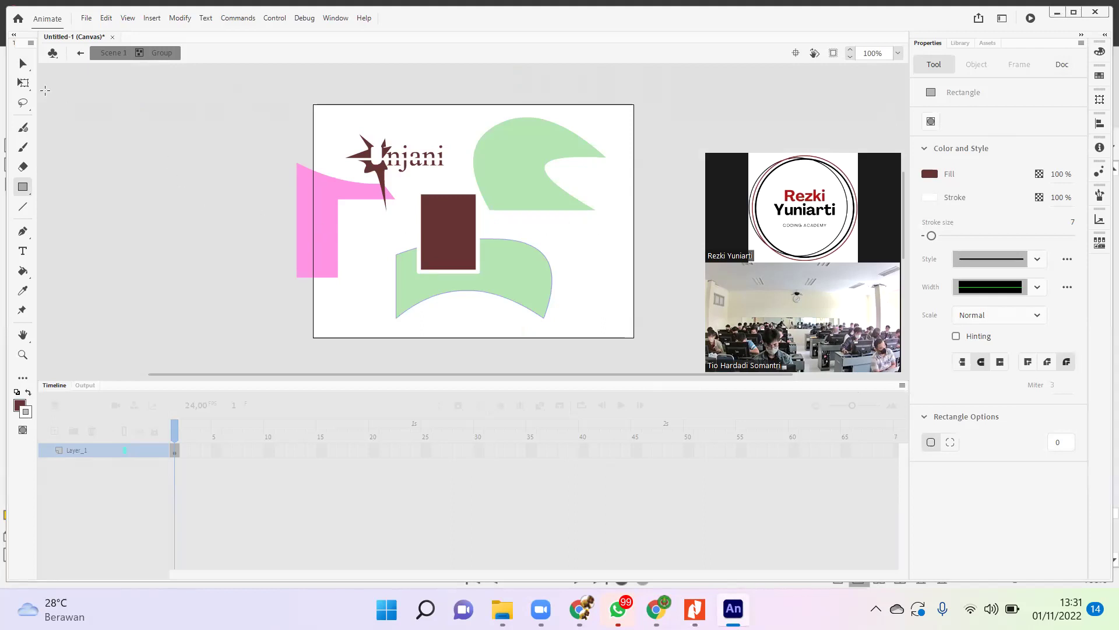
- Select the brown rectangle's fill and apply the white-to-black linear gradient swatch to it
click(25, 66)
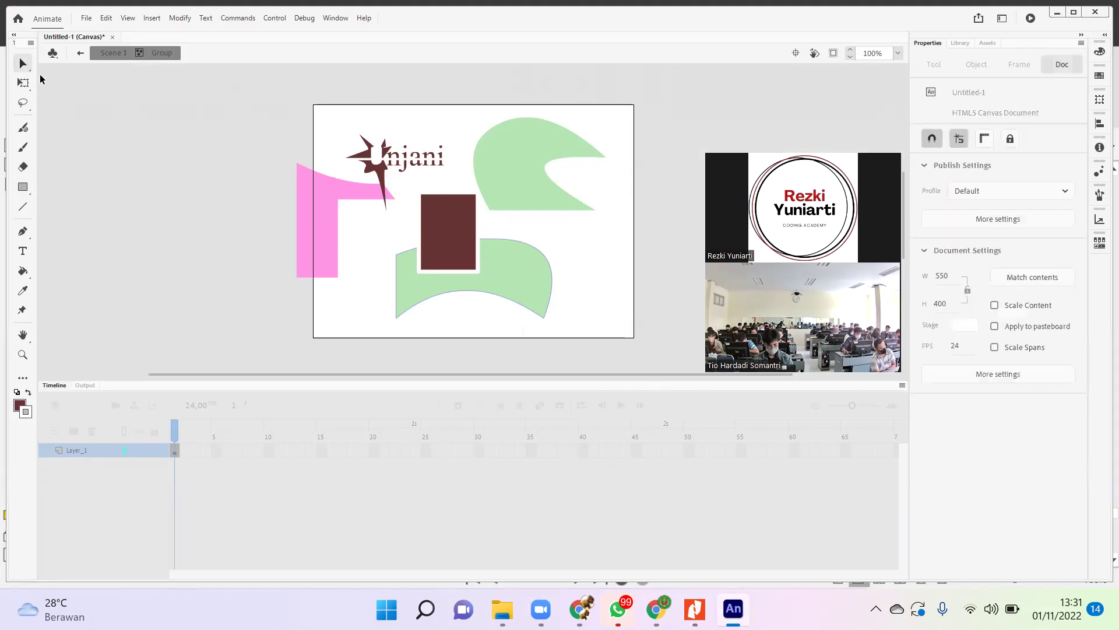
click(444, 244)
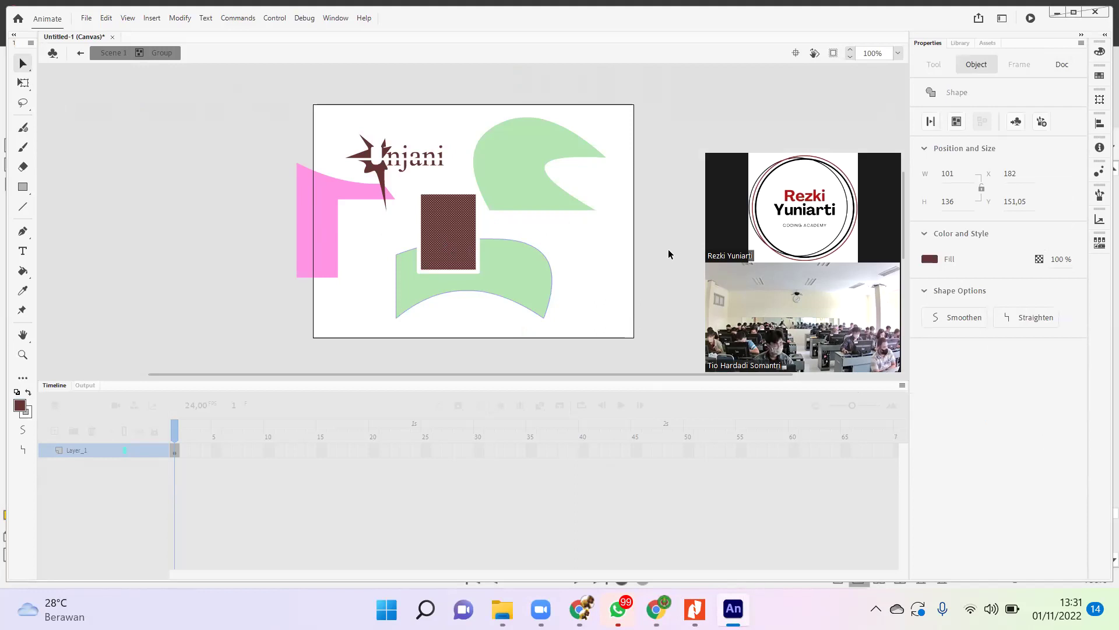
click(929, 259)
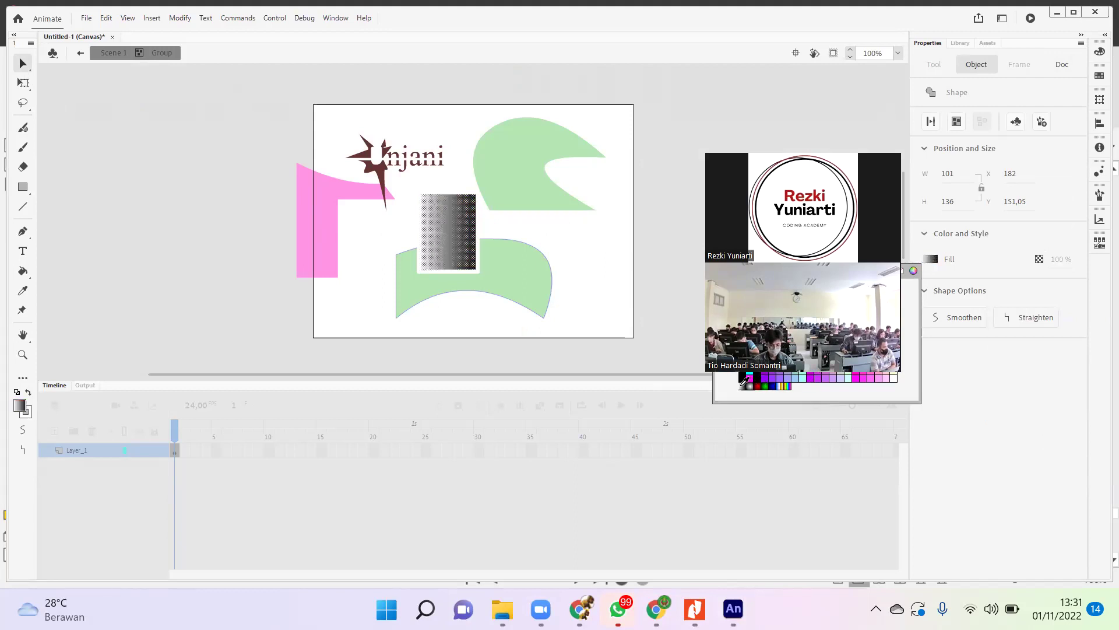
click(740, 385)
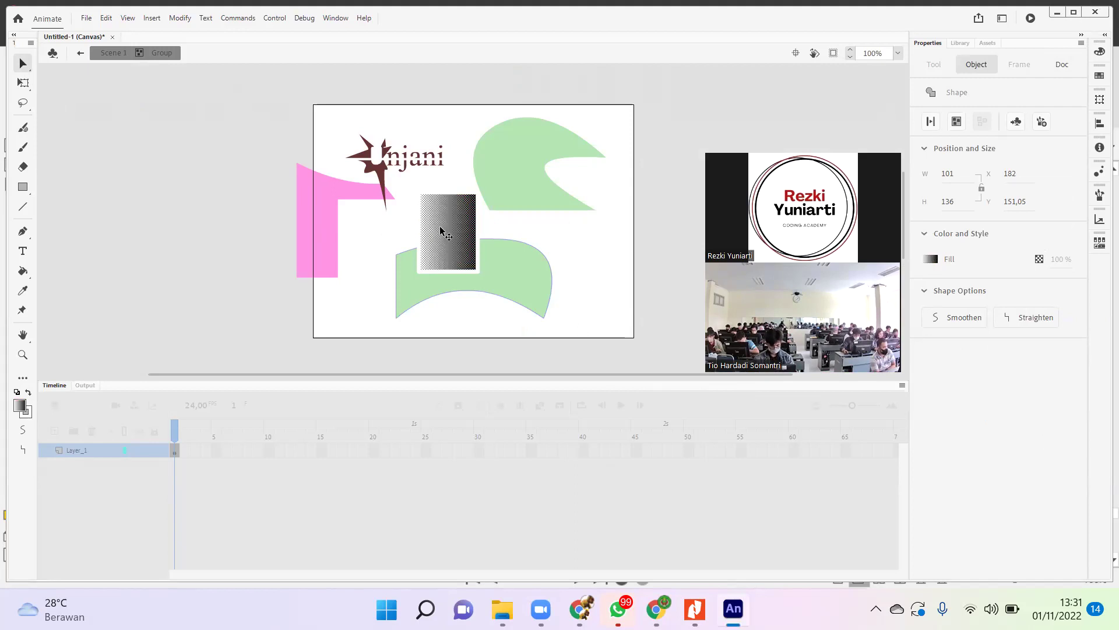
click(929, 259)
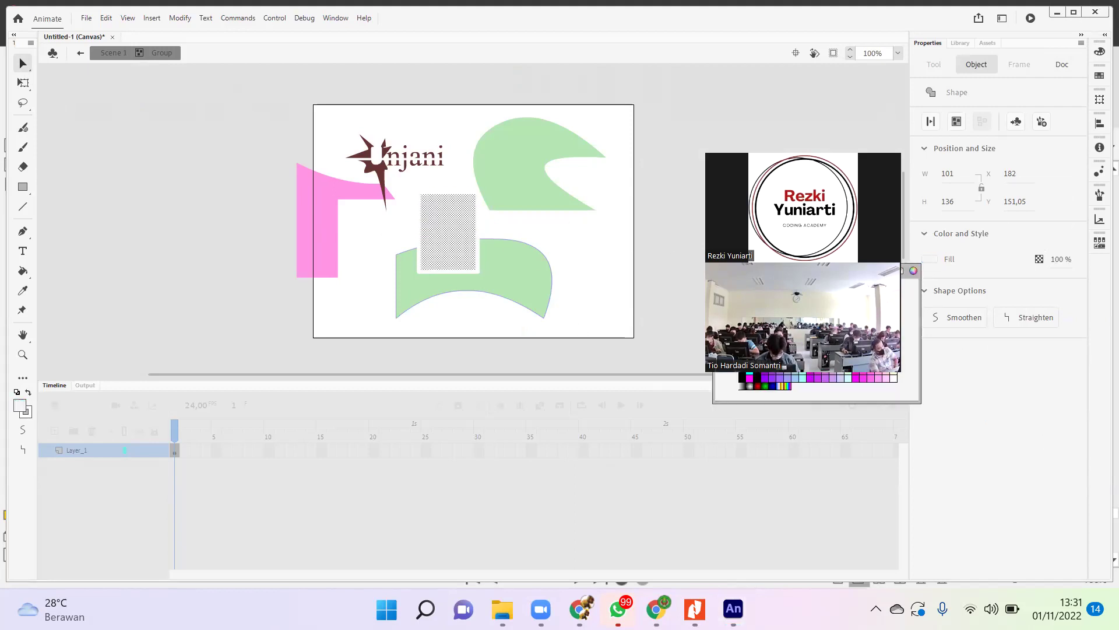
click(746, 385)
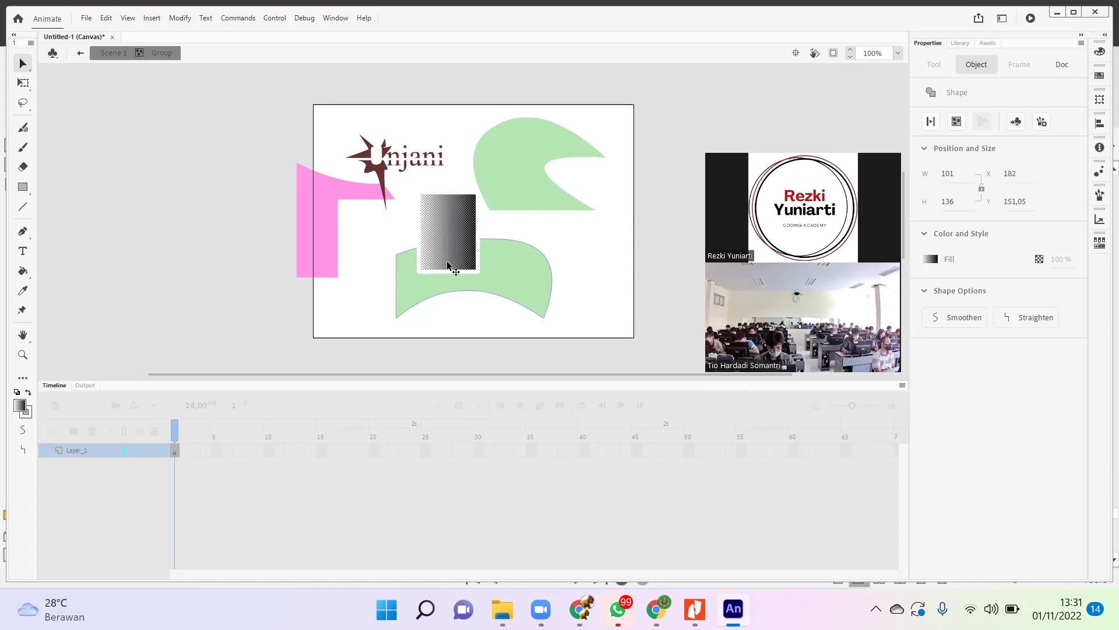
click(480, 236)
click(432, 241)
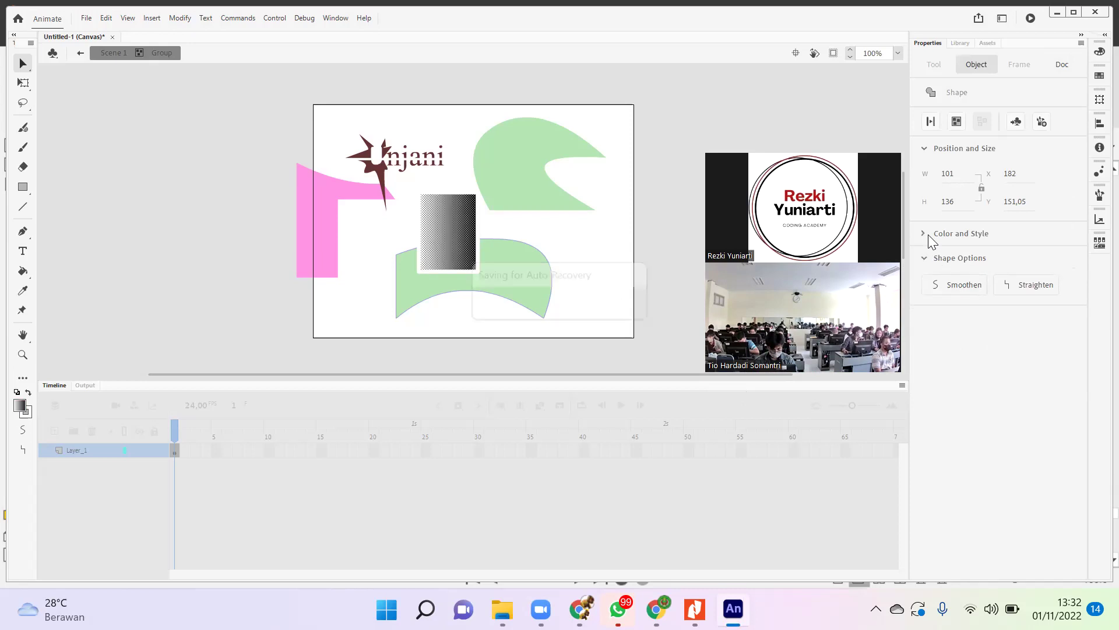
- Expand the docked panels to show the Color settings and move the video-call thumbnails off them
click(1104, 36)
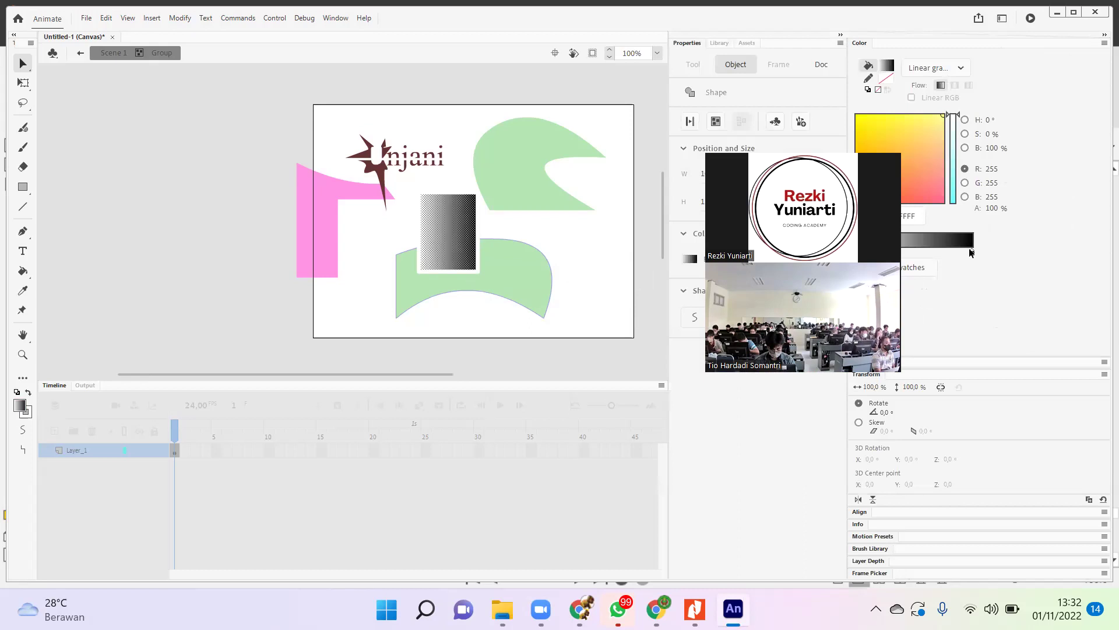
drag(898, 157, 291, 140)
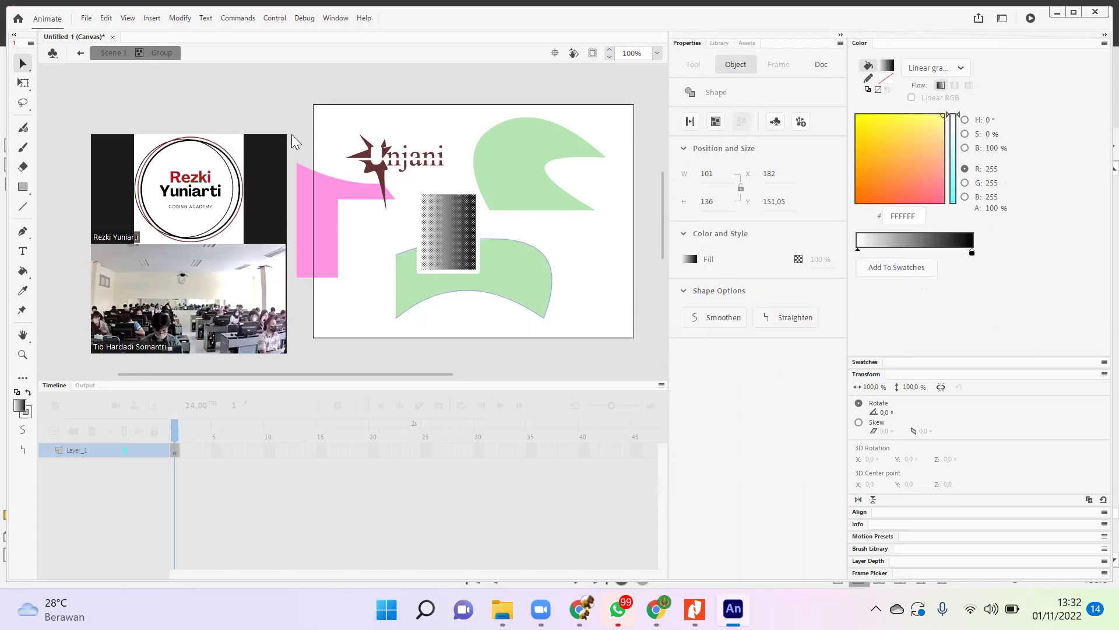
click(1103, 35)
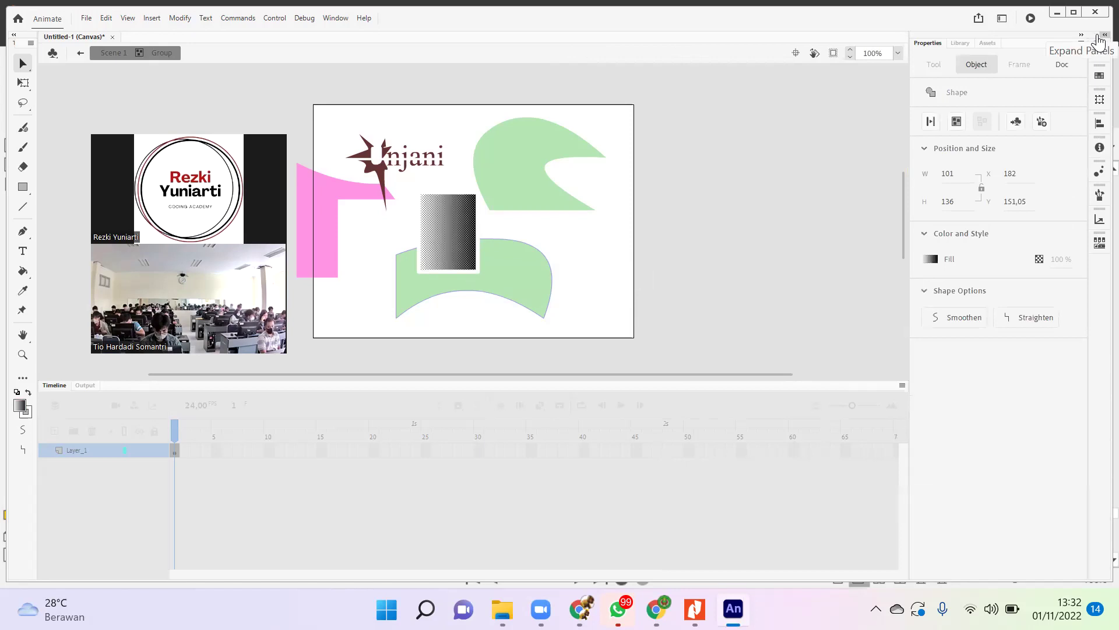
click(1099, 37)
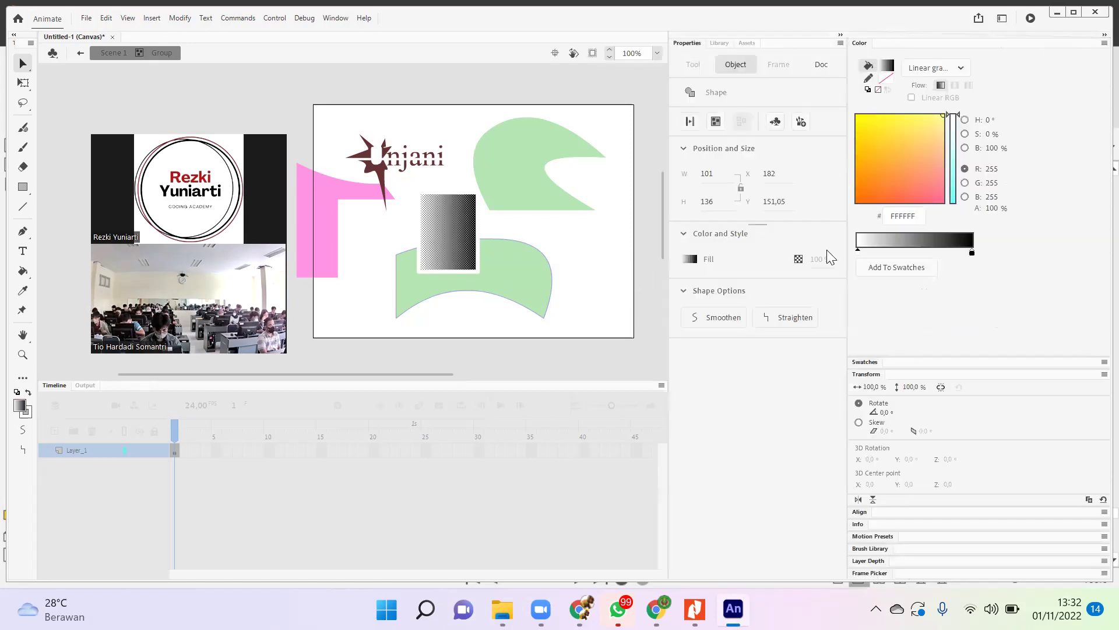
- Try to change the linear gradient's starting colour stop to pink FF369D
click(859, 247)
drag(857, 252, 853, 250)
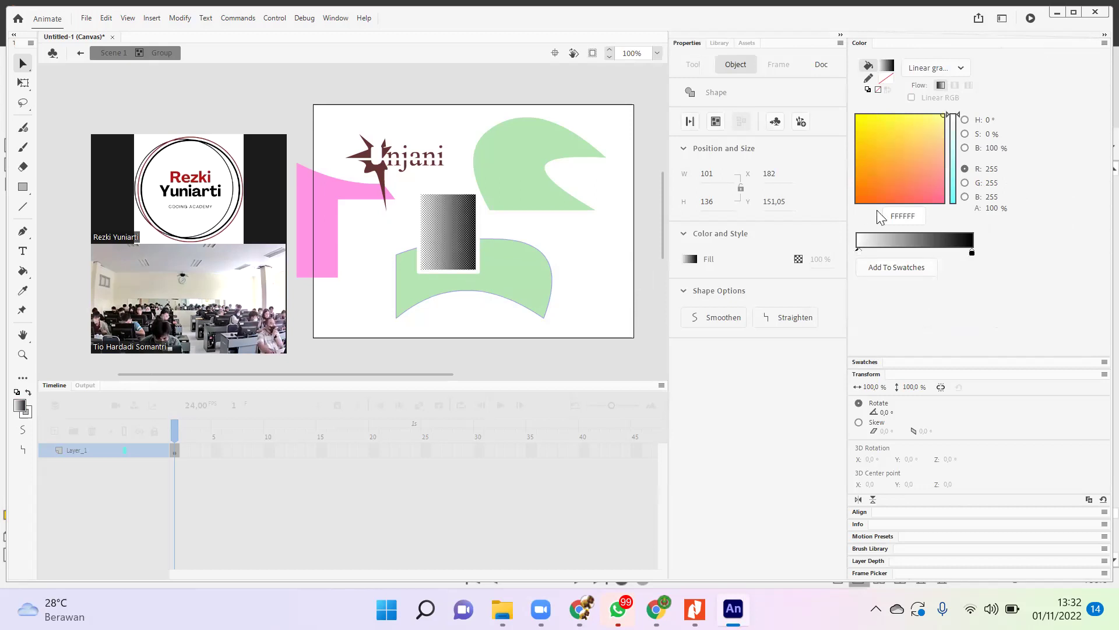
click(910, 184)
click(971, 251)
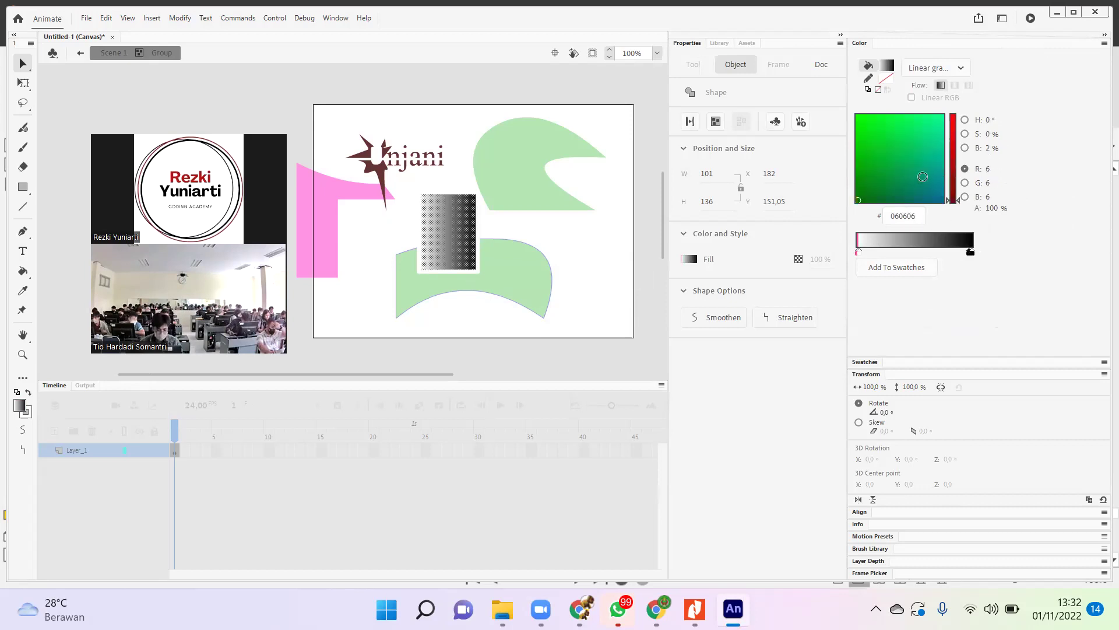
click(857, 252)
click(910, 183)
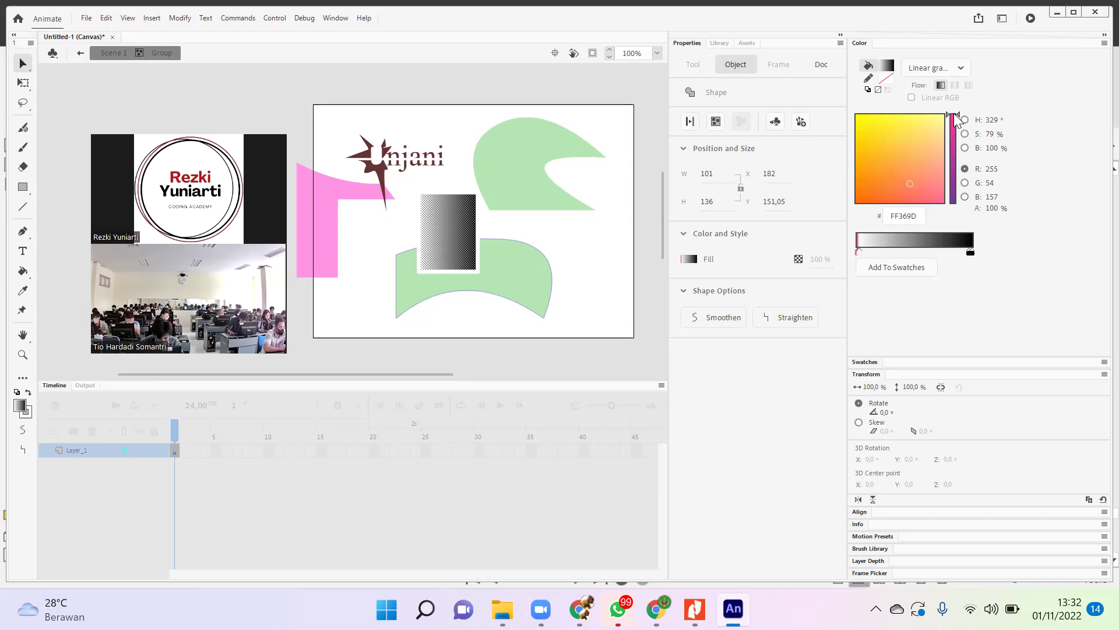
- Try to change the gradient's end stop to 100000, keeping Linear gradient as the fill type
click(971, 253)
click(955, 204)
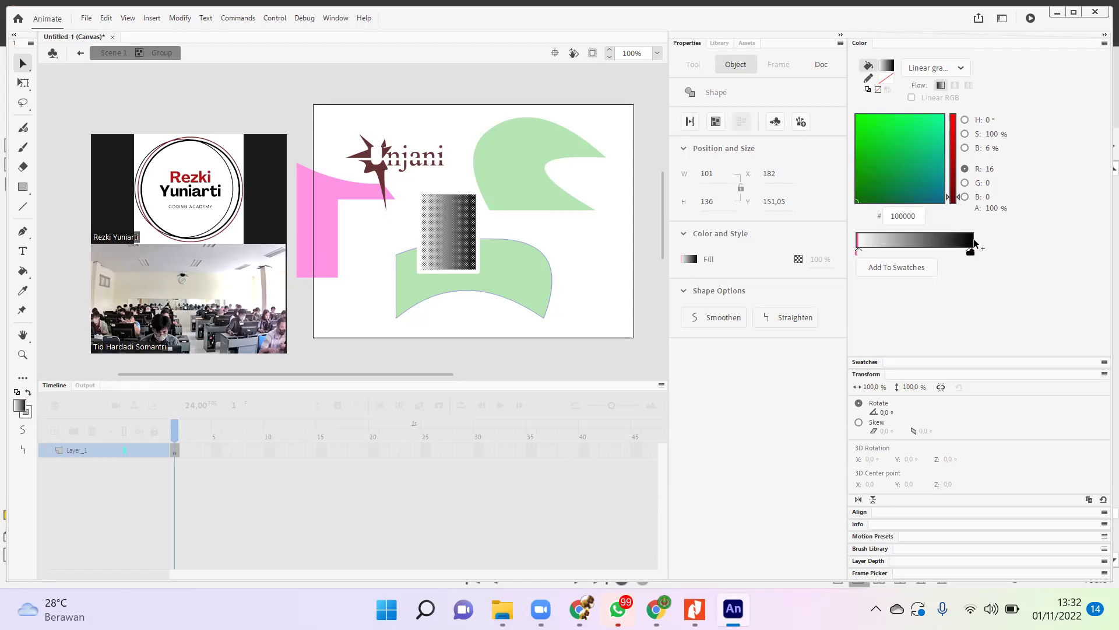
click(916, 215)
click(999, 231)
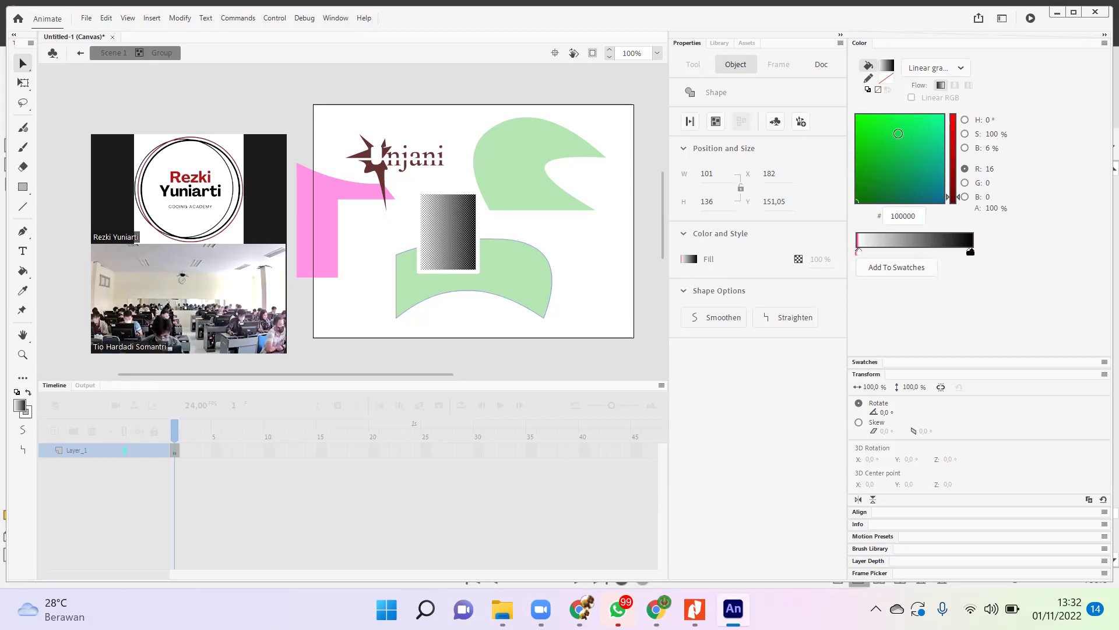
click(933, 68)
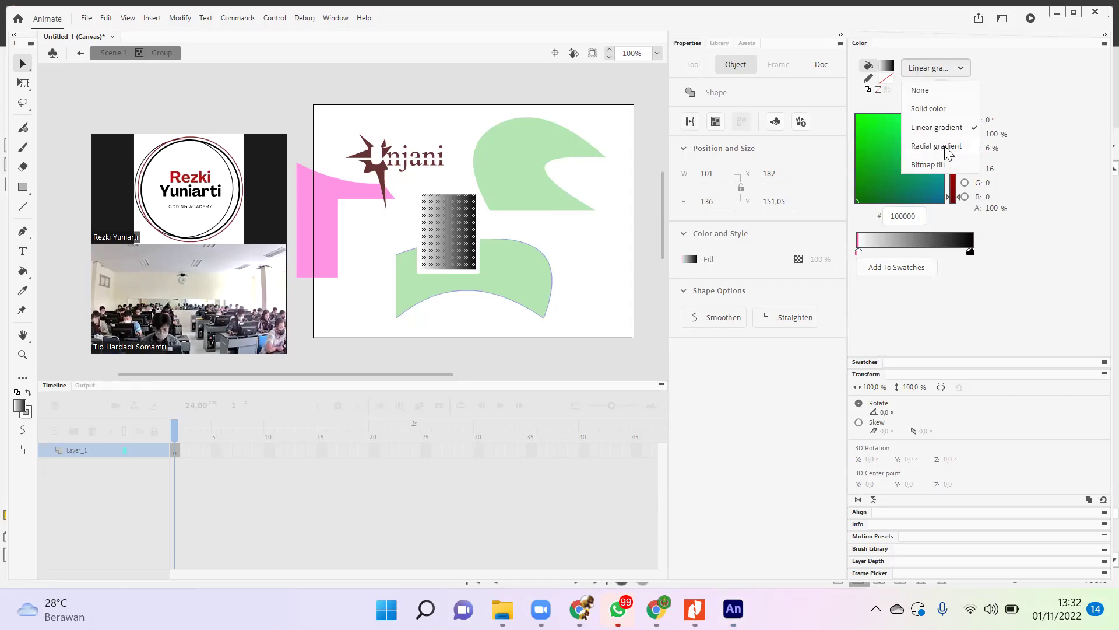
click(944, 128)
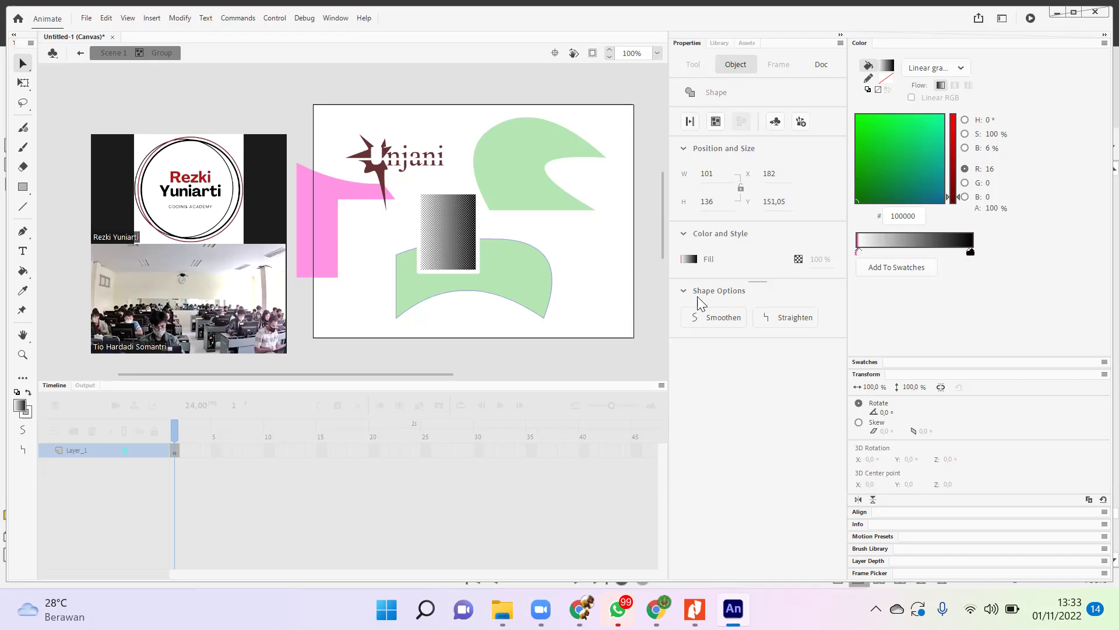
- Apply the white-to-black radial gradient swatch to the rectangle and set its centre stop to yellow FFF30B
click(690, 261)
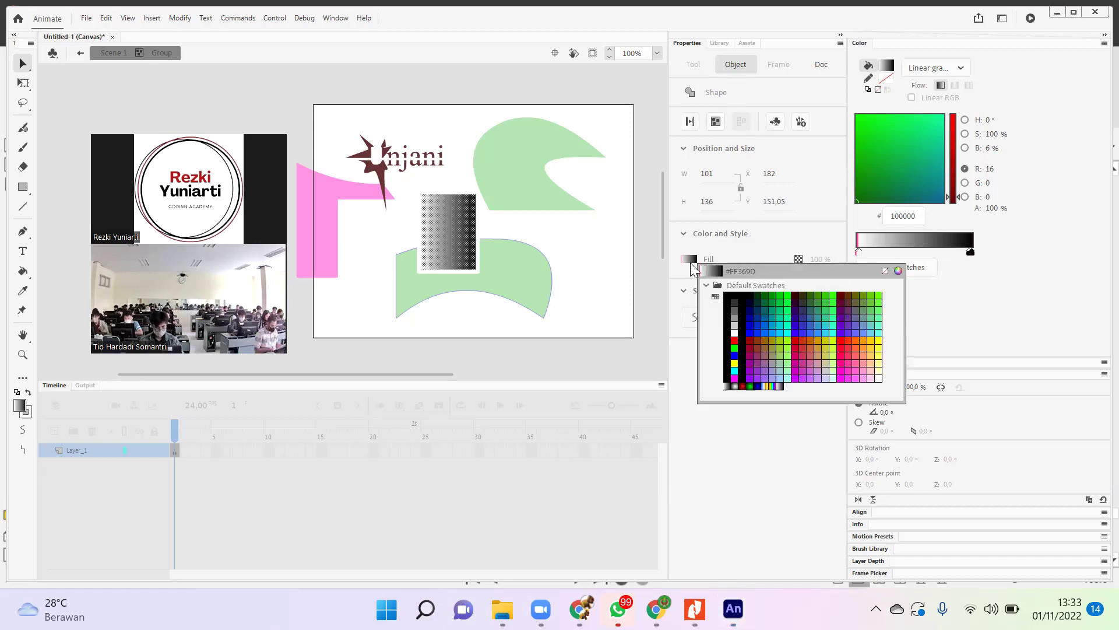
click(735, 386)
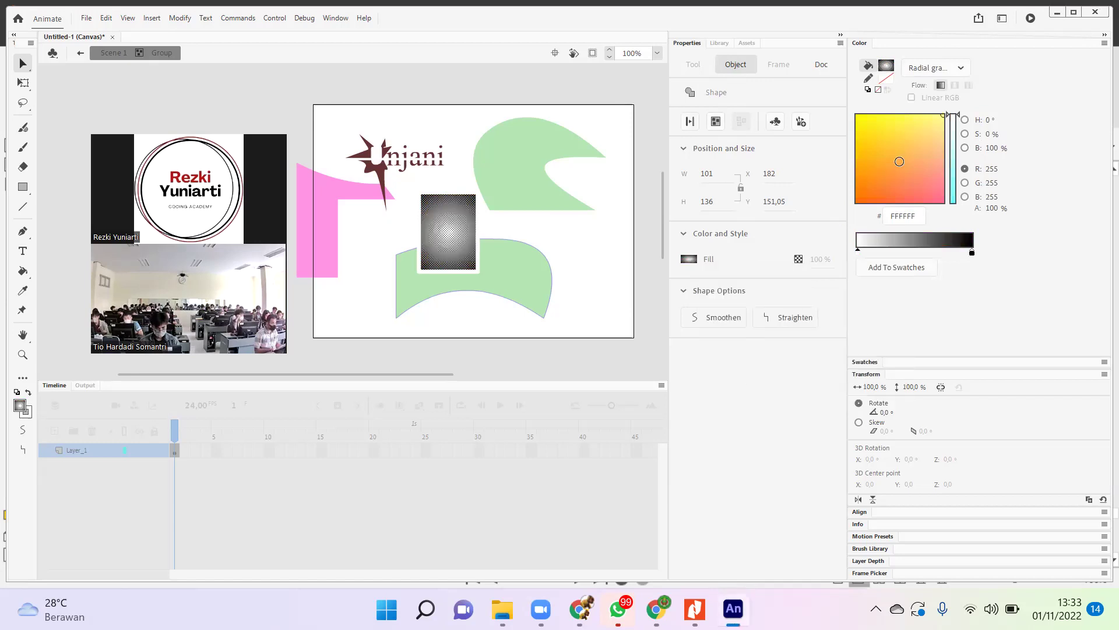
click(899, 162)
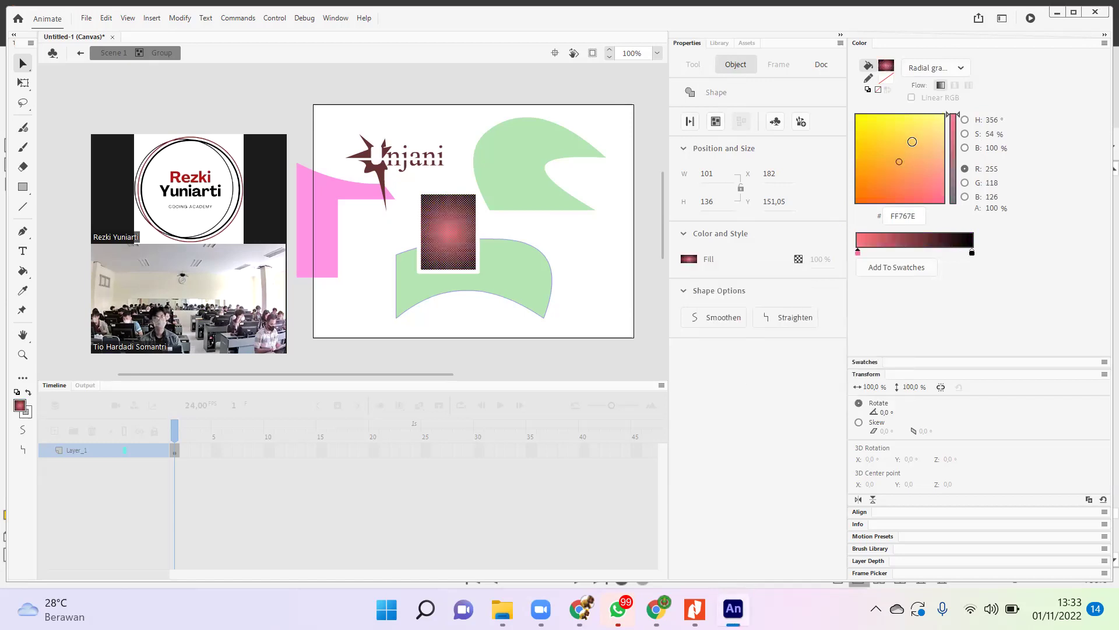
click(912, 141)
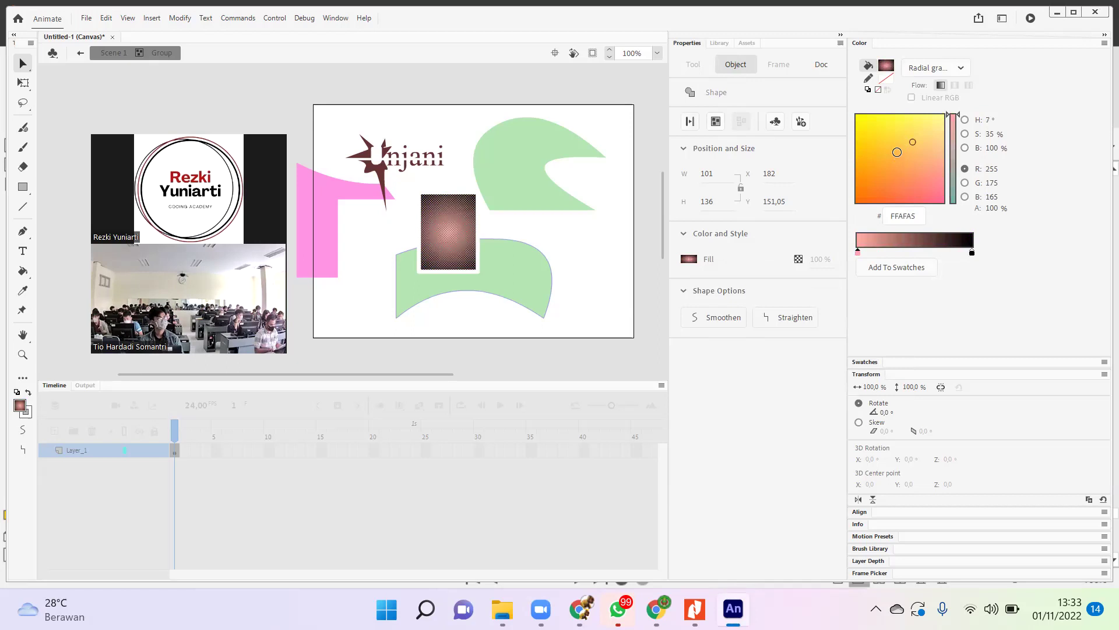
click(889, 137)
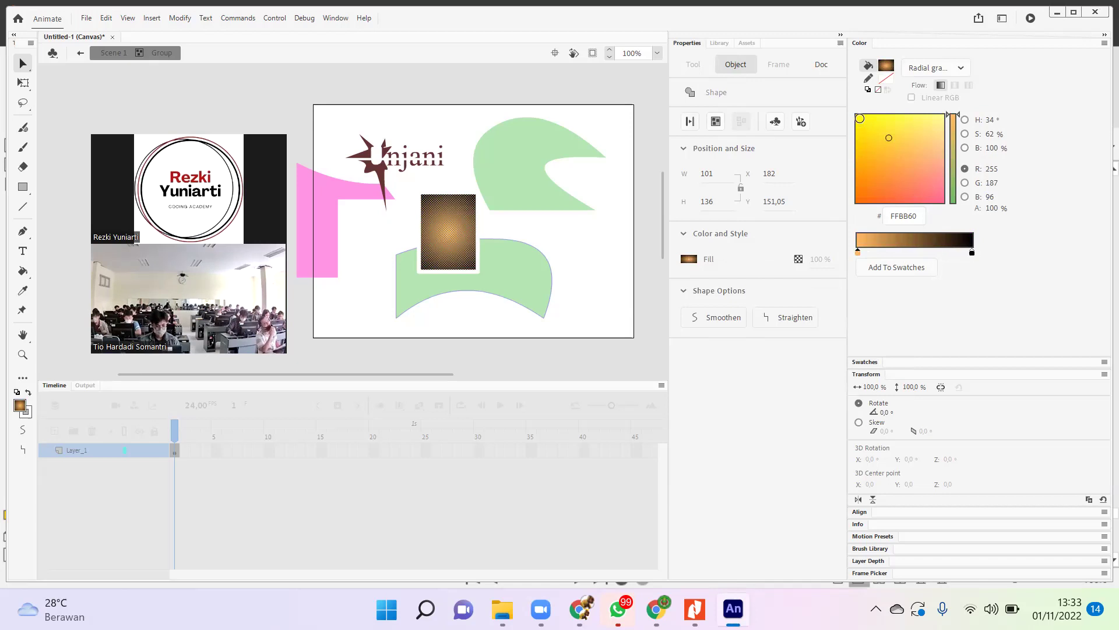
click(860, 118)
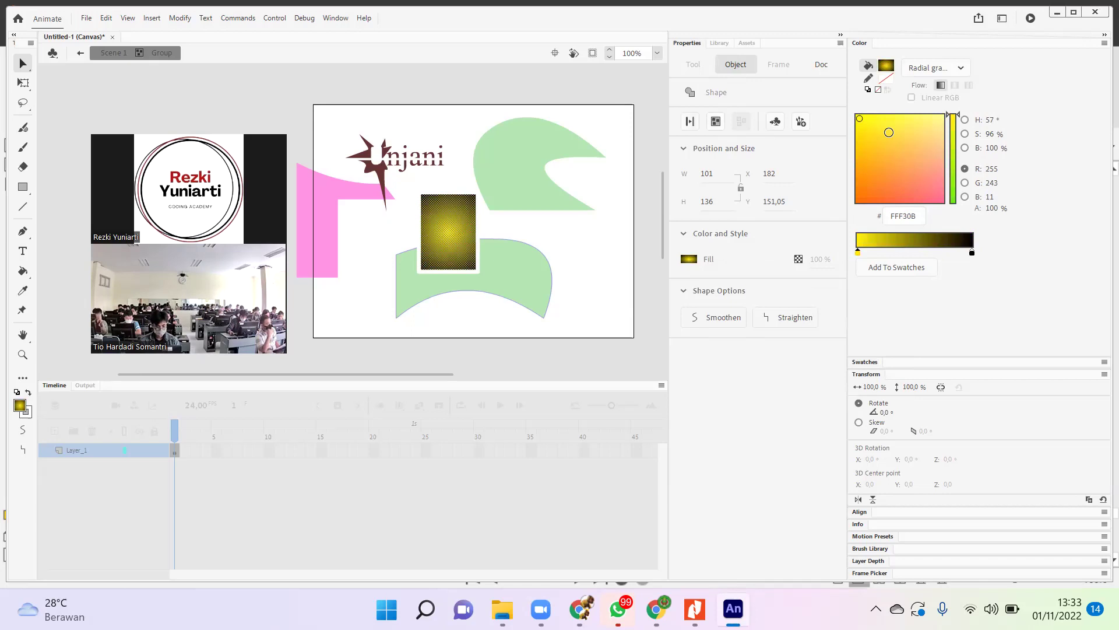
- Set the radial gradient's outer stop to red E94646 and deselect the rectangle
click(972, 252)
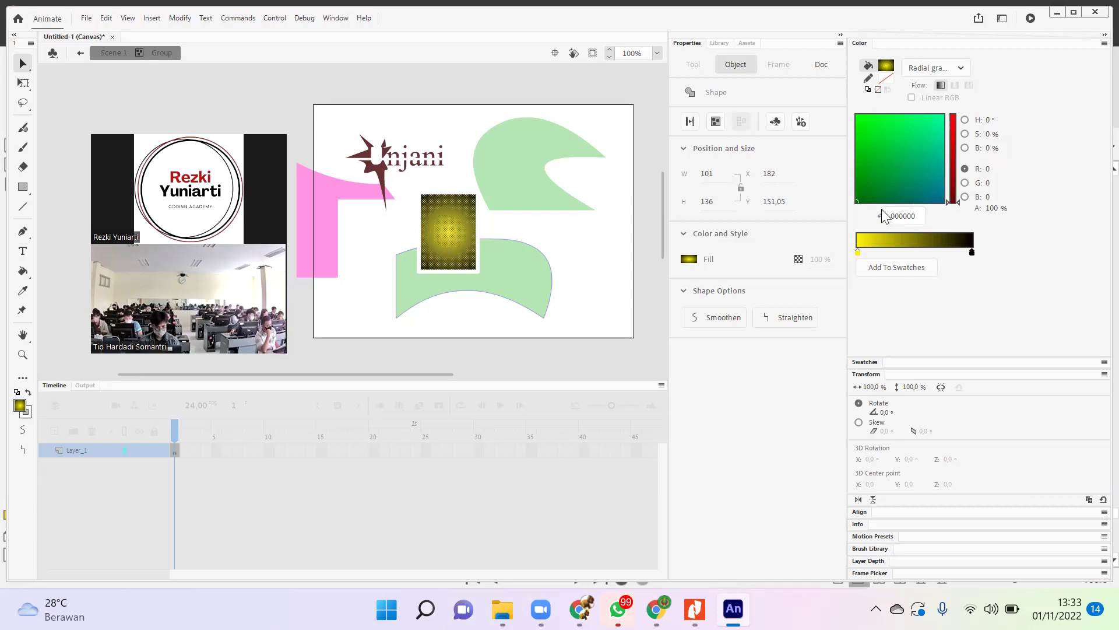
click(898, 134)
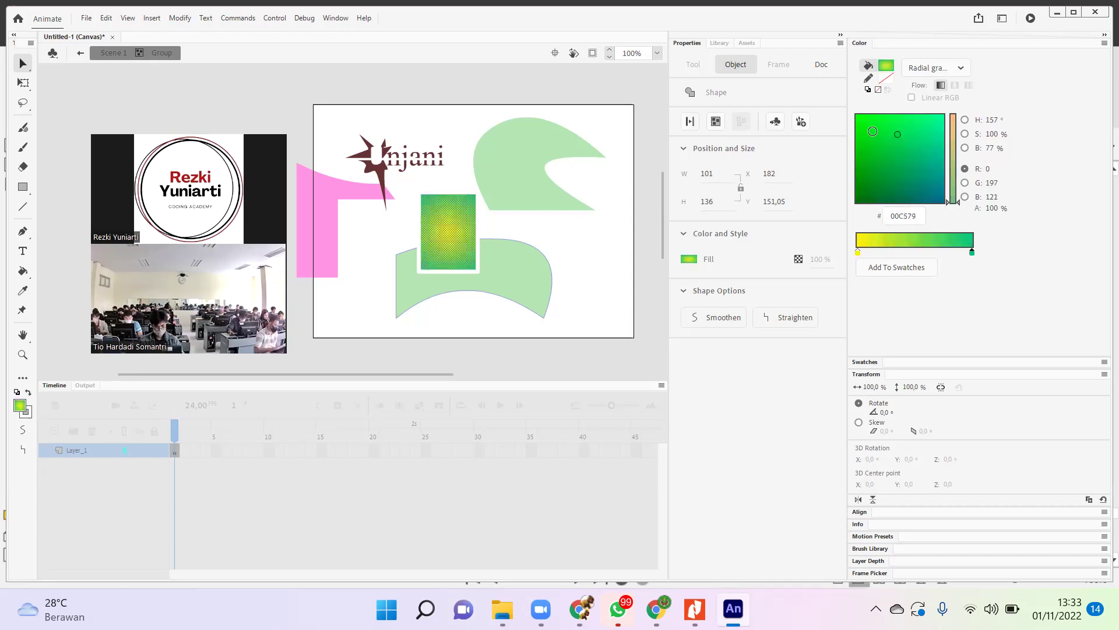
click(951, 122)
click(933, 138)
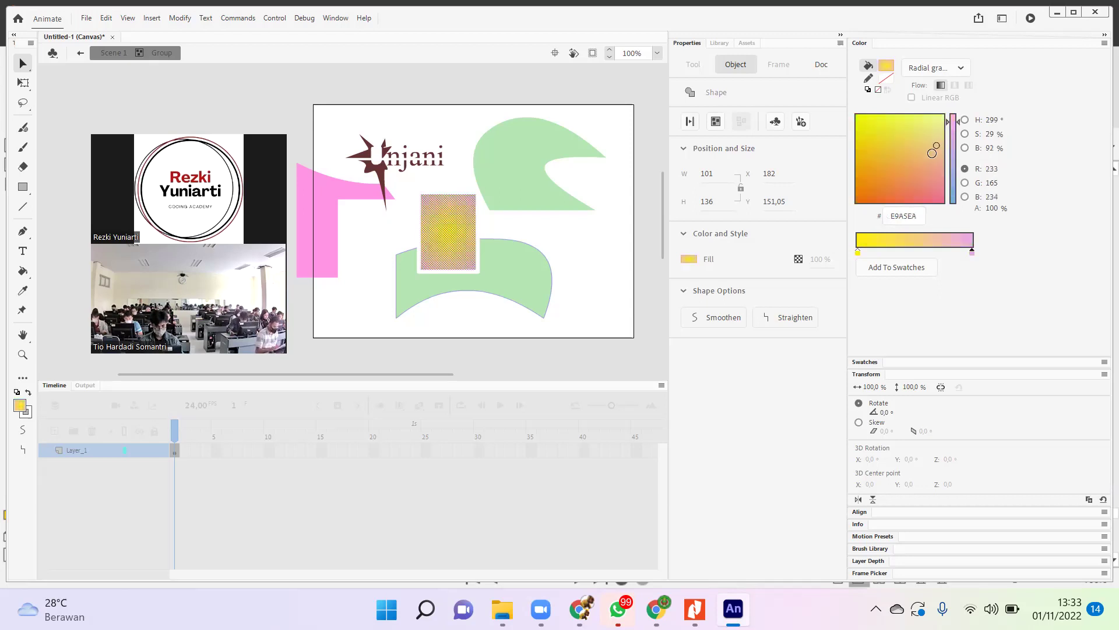
click(910, 127)
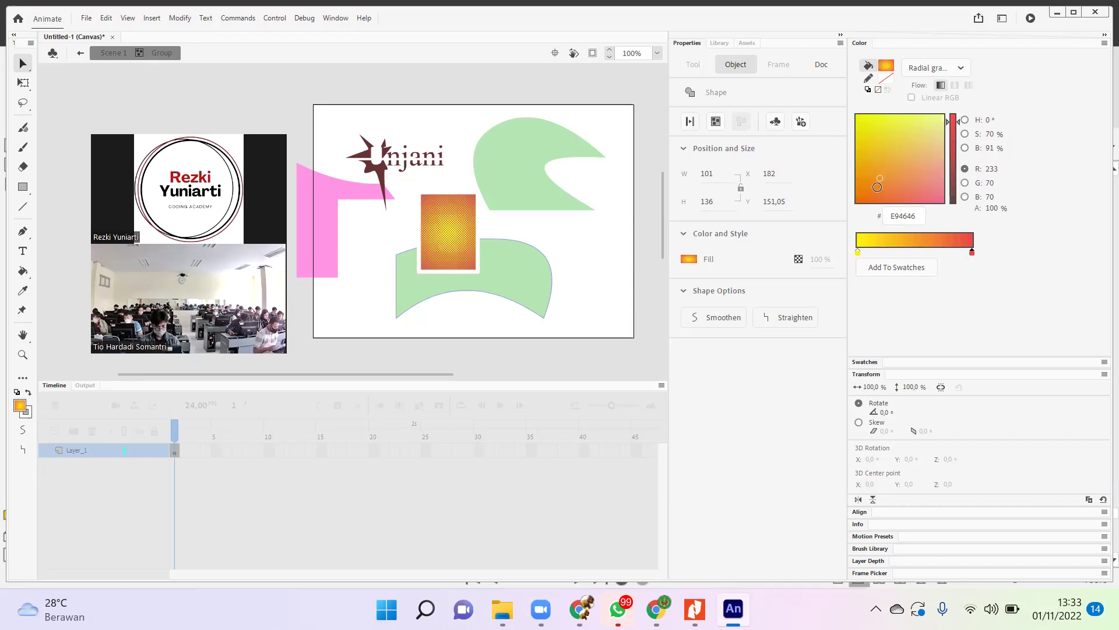
click(570, 88)
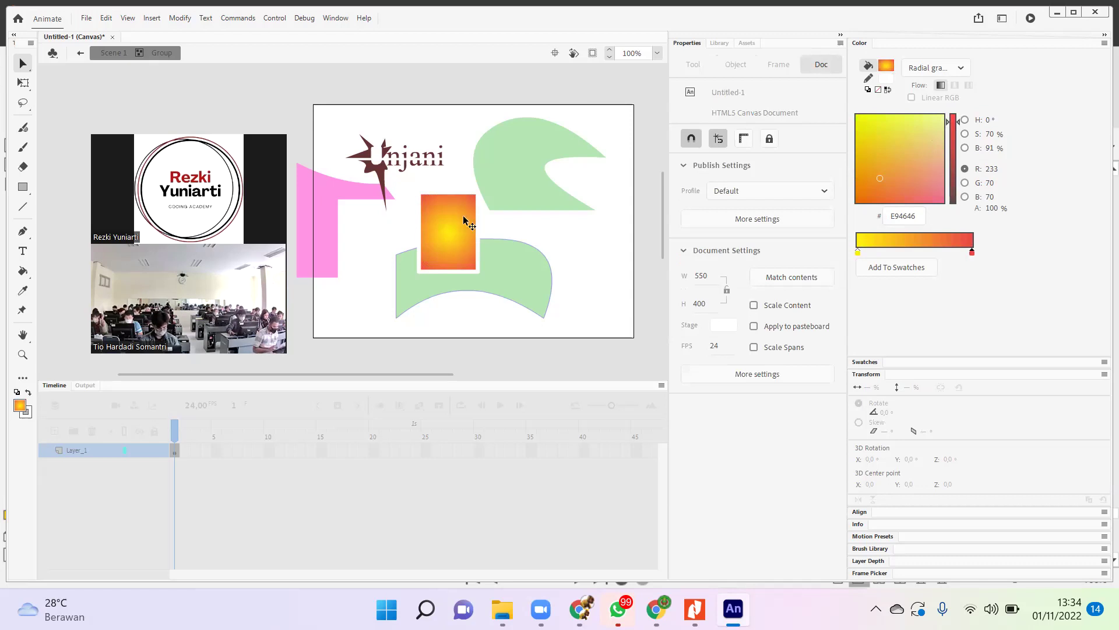
click(464, 218)
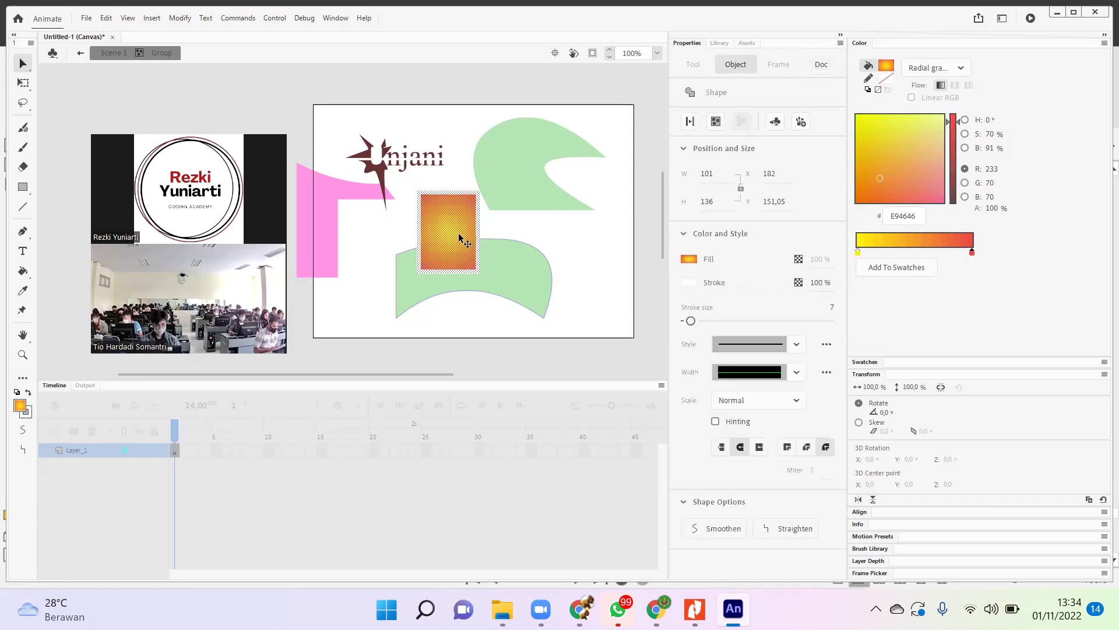
click(458, 141)
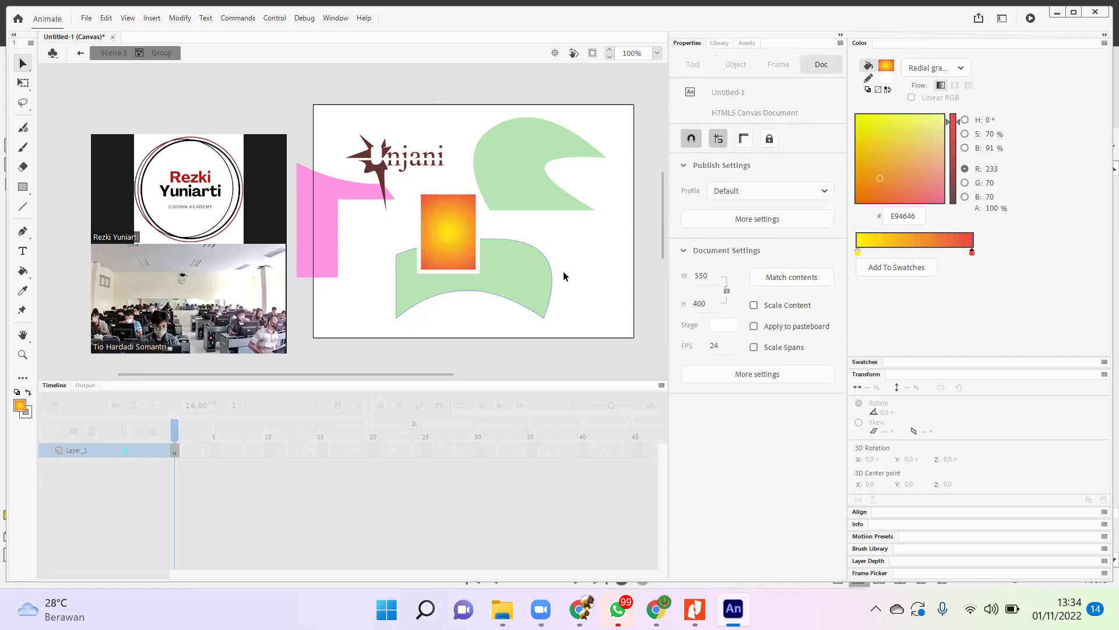
- Fill the lower part of the star shape in the Unjani logo with the yellow-to-red radial gradient and deselect it
click(375, 169)
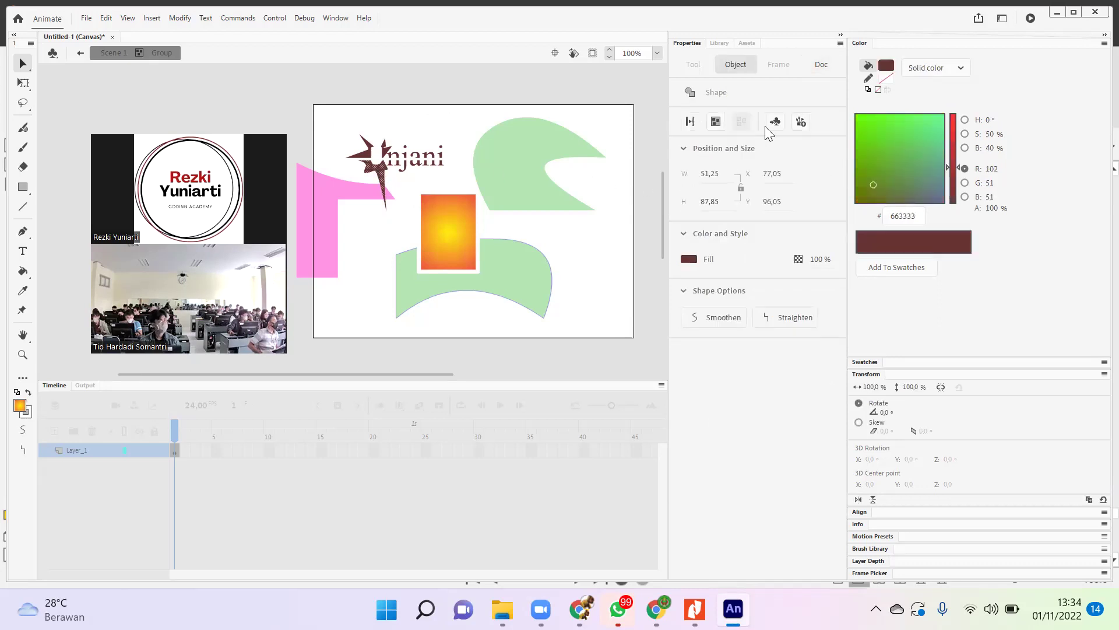
click(925, 69)
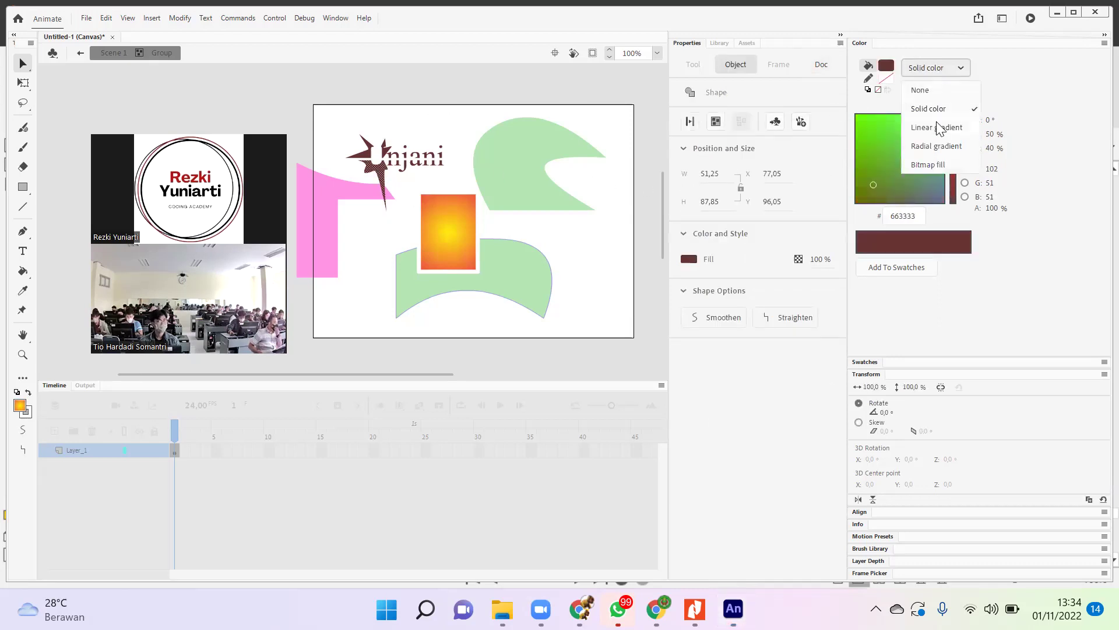
click(937, 146)
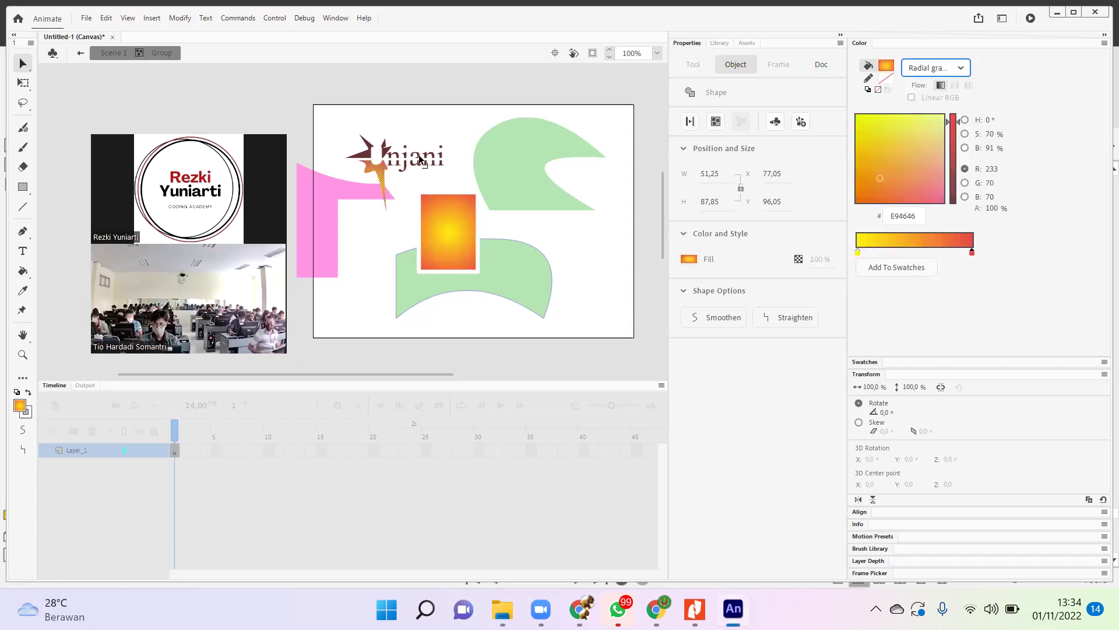
click(424, 133)
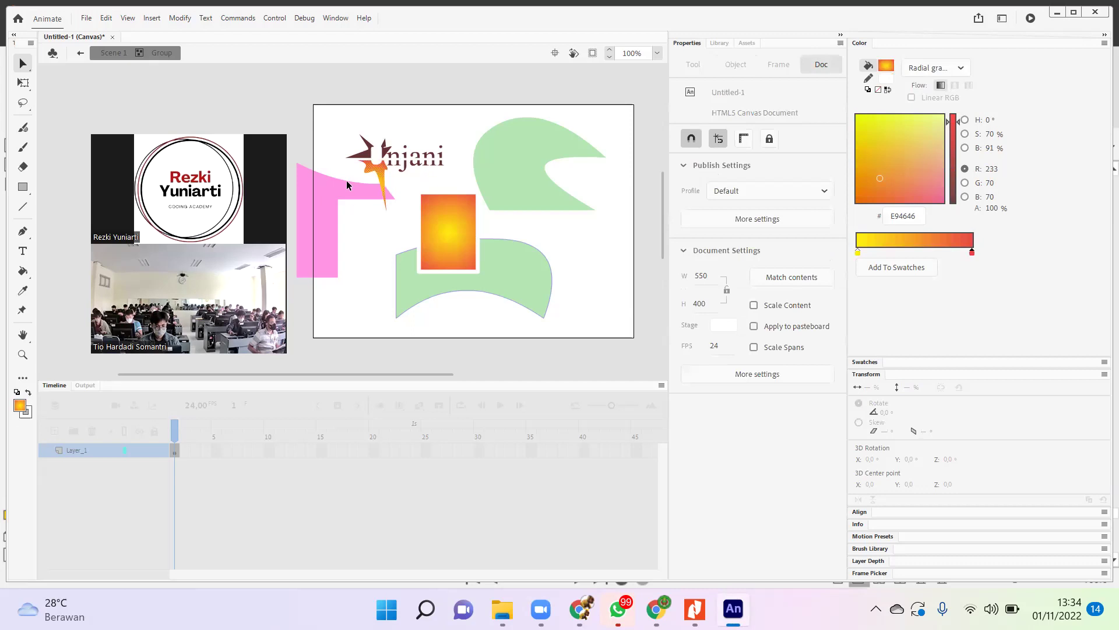